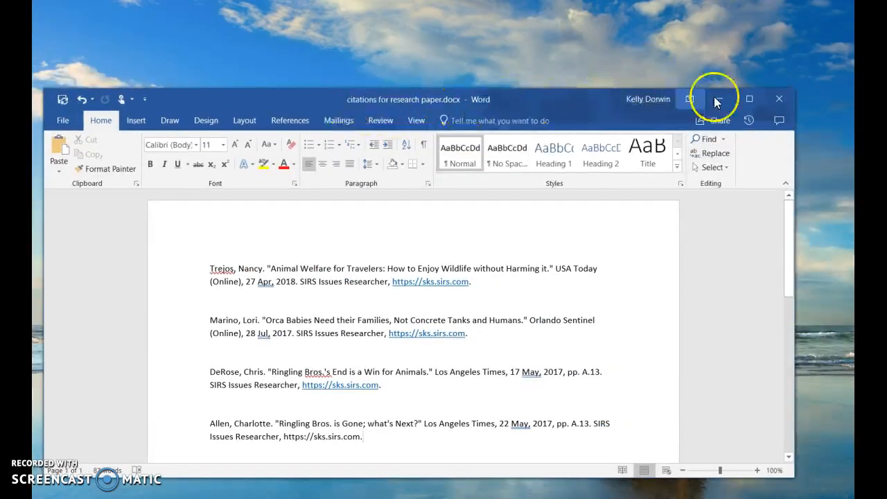
- Maximize the document window and delete the blank lines between the four citations
left_click(748, 98)
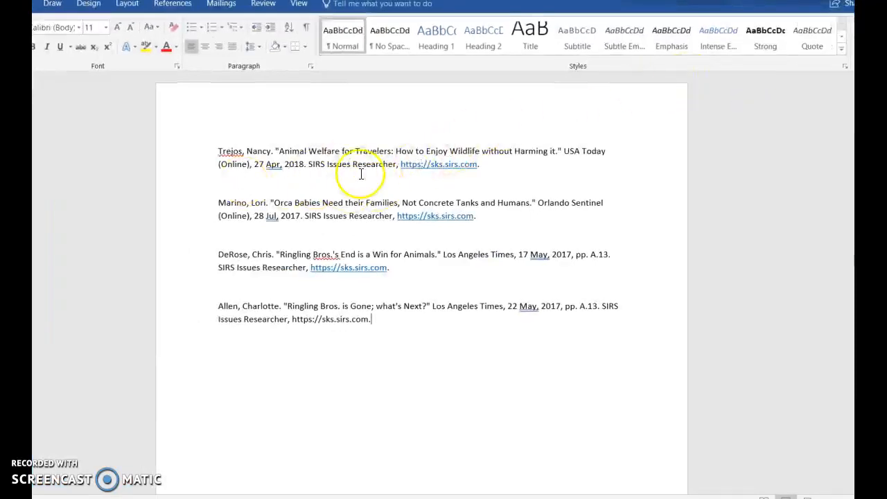
left_click(311, 188)
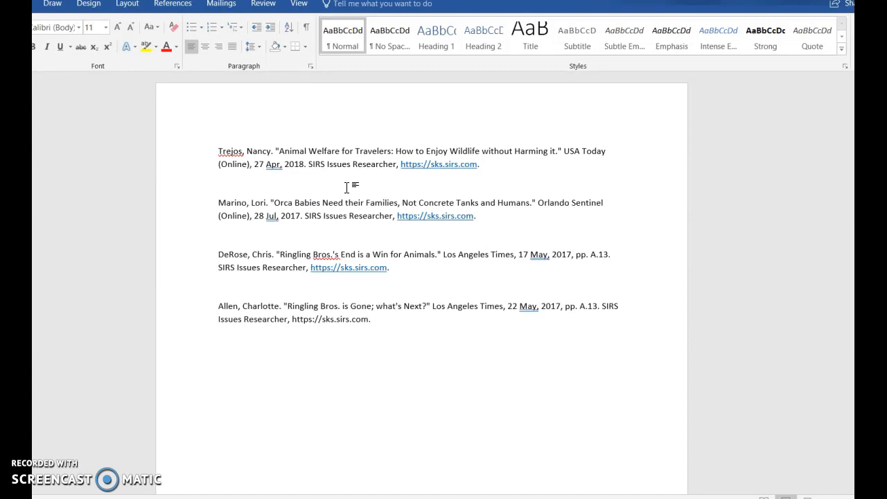
key("BackSpace")
left_click(307, 211)
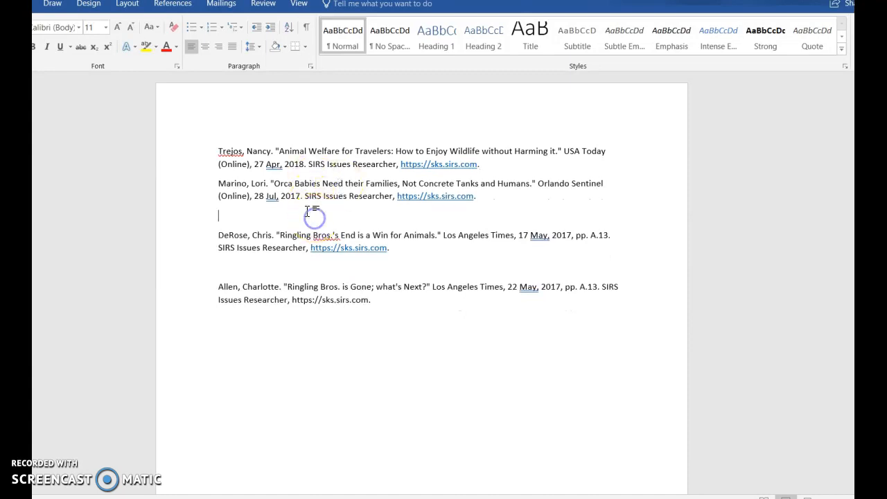
key("BackSpace")
left_click(302, 247)
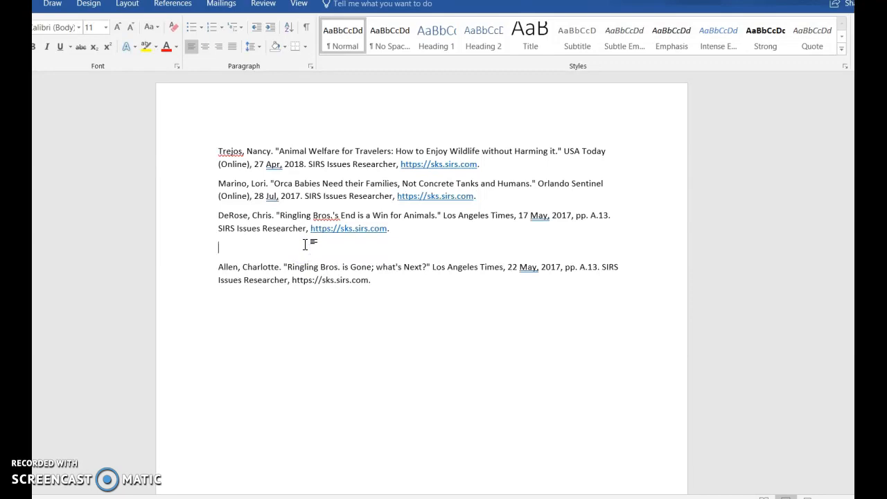
key("BackSpace")
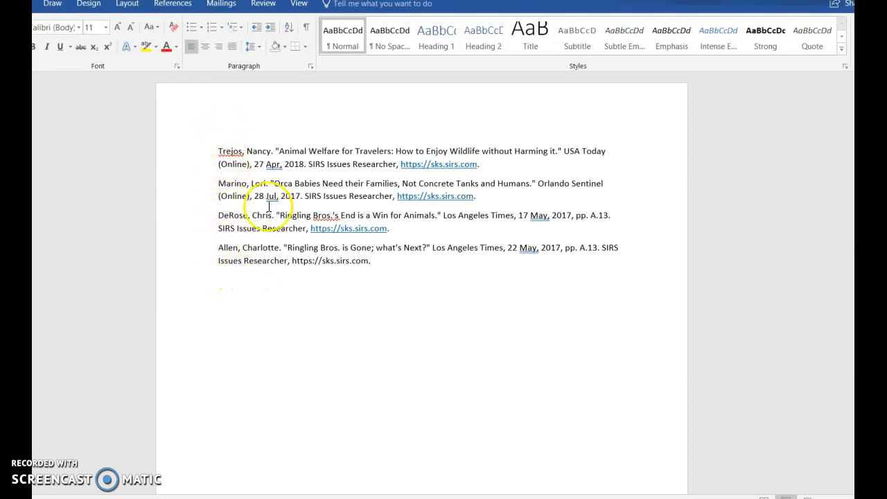
- Bold the author's surname at the start of each of the four citations
left_click_drag(219, 152, 275, 151)
left_click(221, 152)
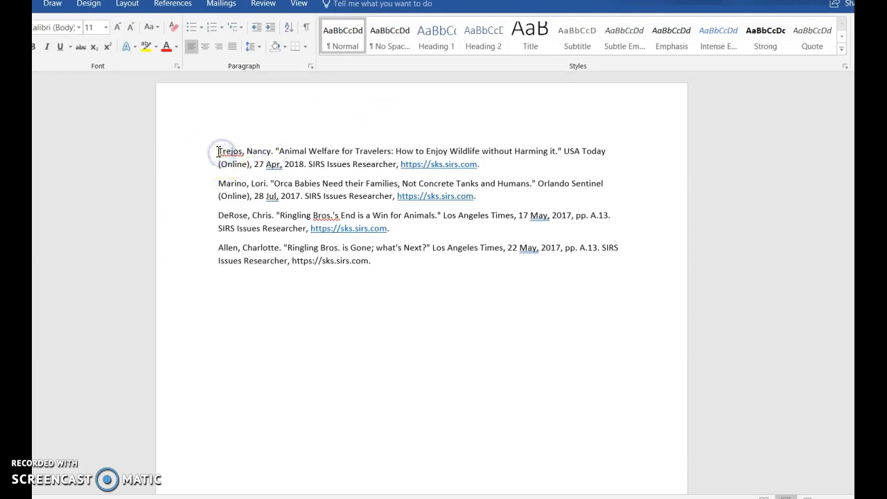
left_click_drag(218, 150, 246, 152)
left_click(219, 153)
left_click(32, 46)
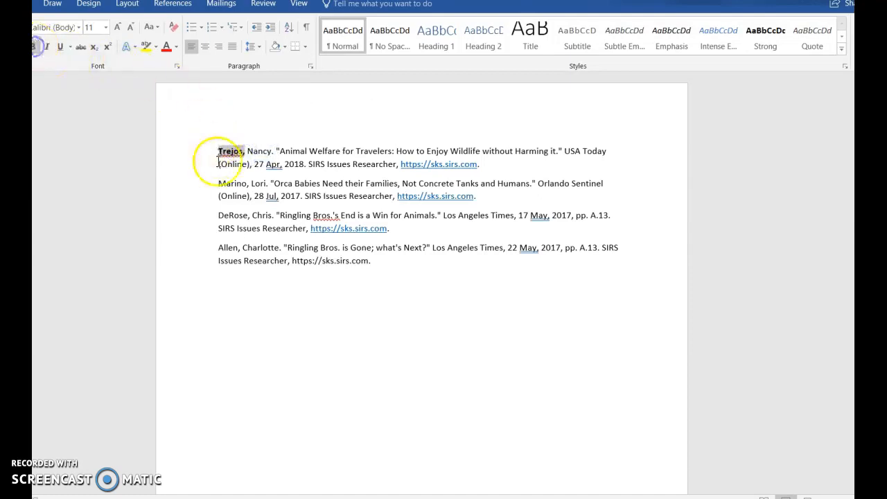
left_click_drag(217, 186, 250, 183)
left_click(32, 46)
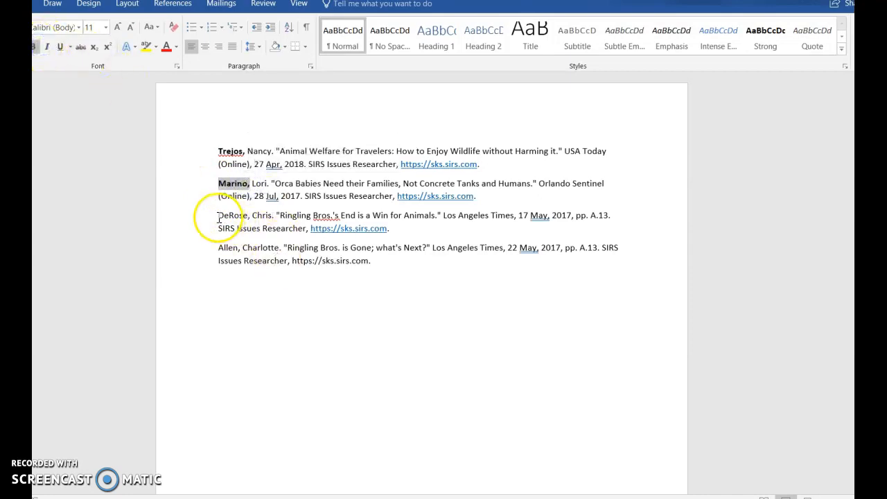
left_click_drag(219, 216, 251, 220)
left_click(35, 46)
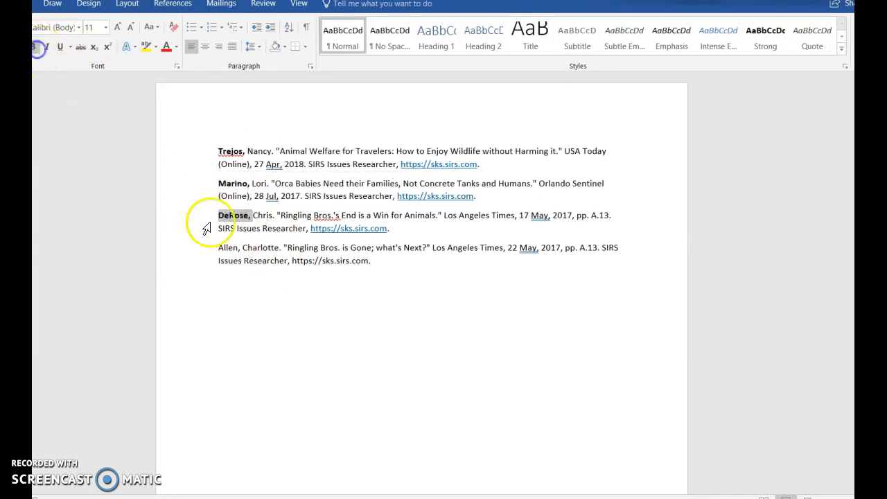
left_click_drag(218, 247, 241, 248)
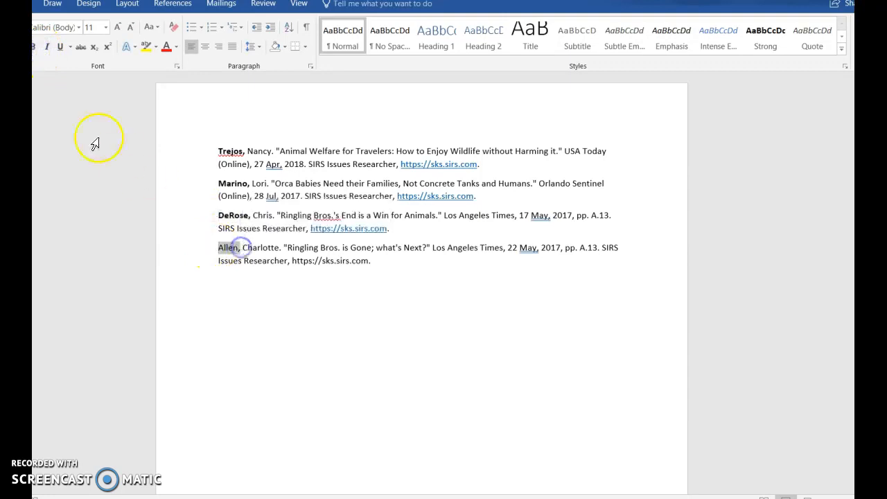
left_click(35, 47)
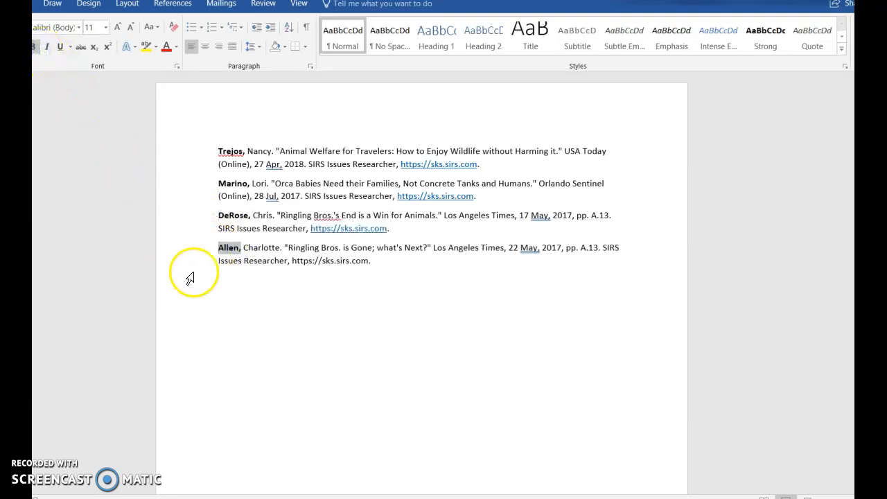
left_click(211, 290)
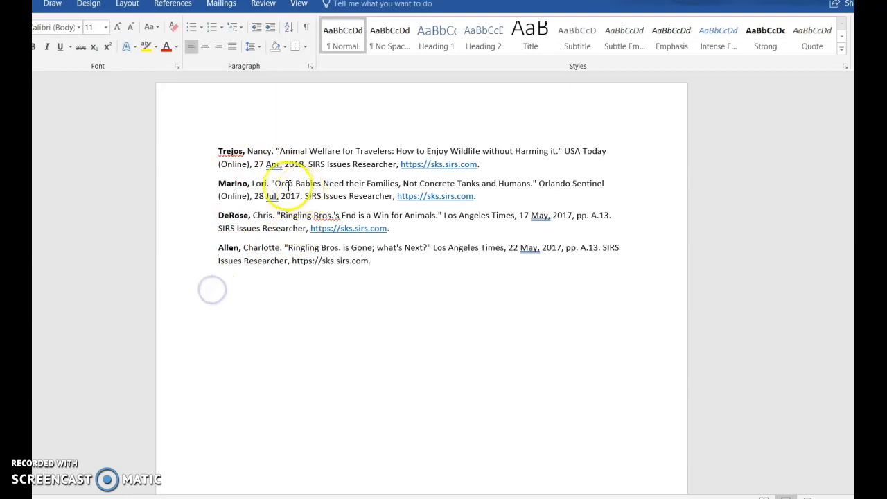
- Delete the author's name from the "Orca Babies" citation and bold the first letter of its title
left_click_drag(270, 183, 209, 183)
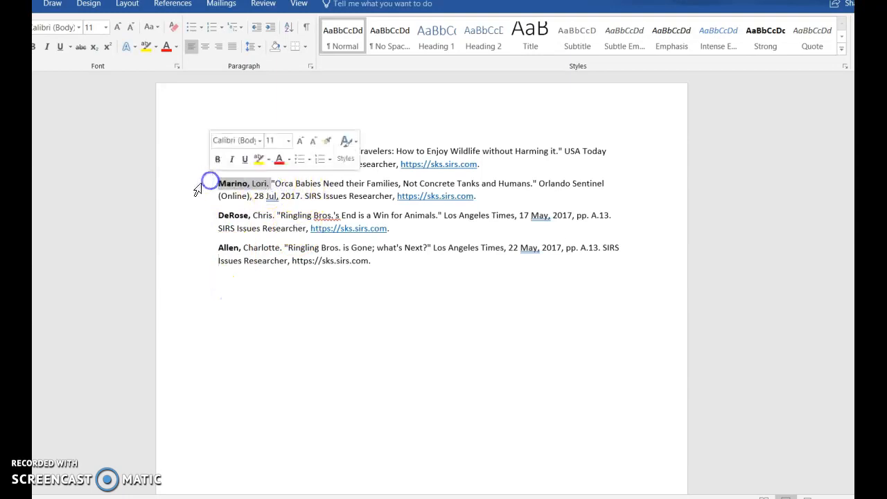
key("BackSpace")
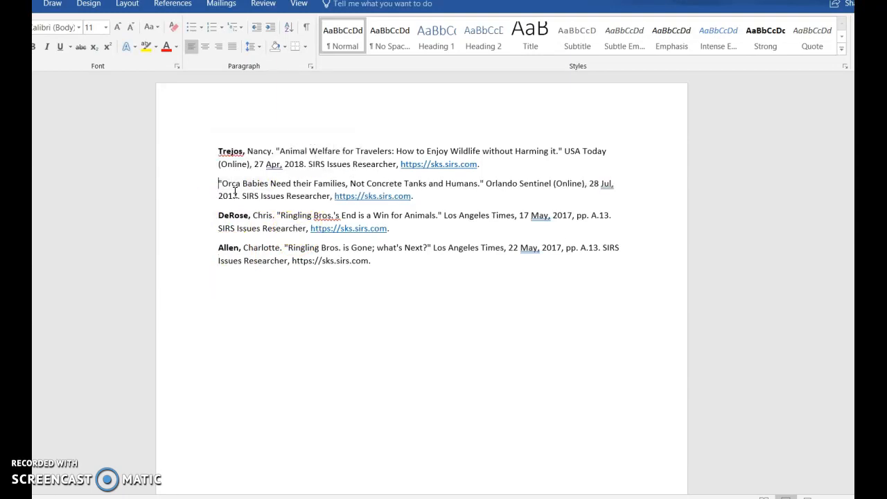
left_click(218, 184)
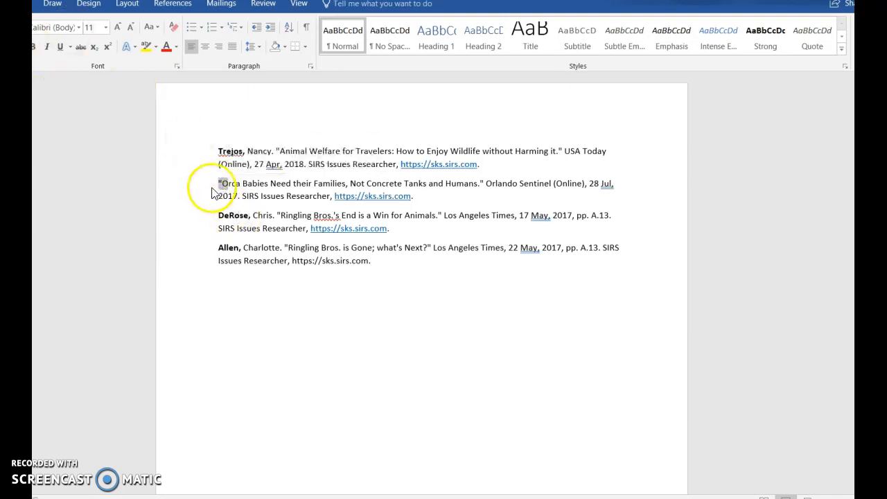
left_click(34, 46)
left_click(222, 185)
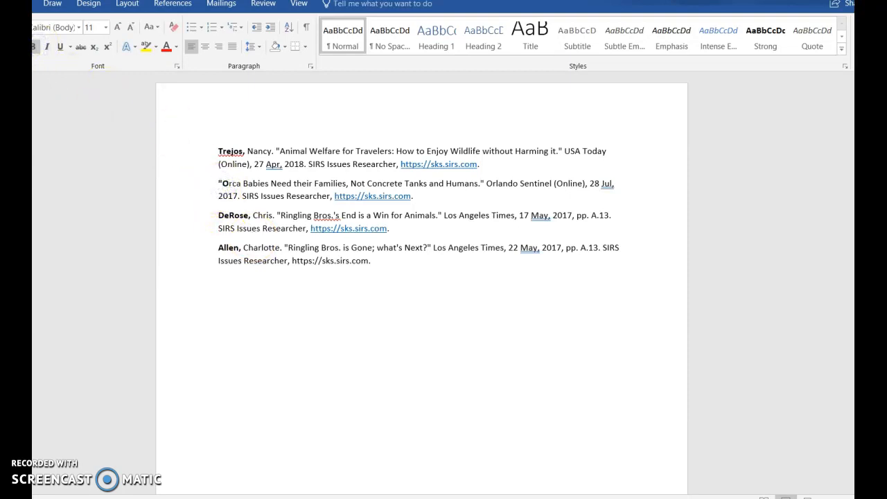
- Undo the bolding of the title's first letter and the deletion of the author's name in the "Orca Babies" citation
key("ctrl+z")
key("ctrl+z")
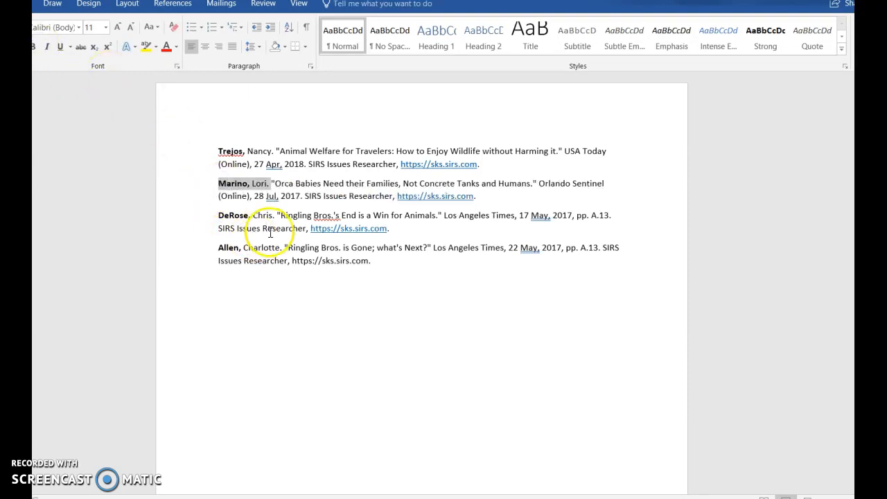
left_click(269, 232)
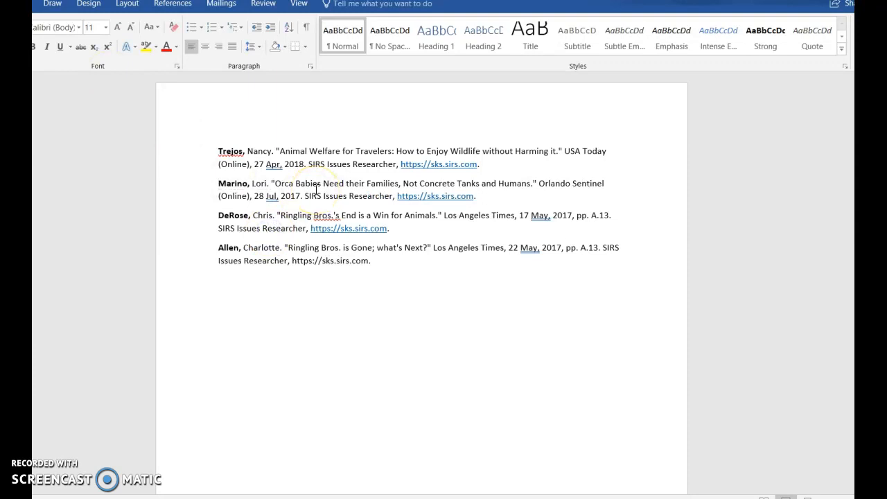
- Move the "Ringling Bros. is Gone; what's Next?" citation to the beginning of the list
left_click_drag(219, 248, 376, 258)
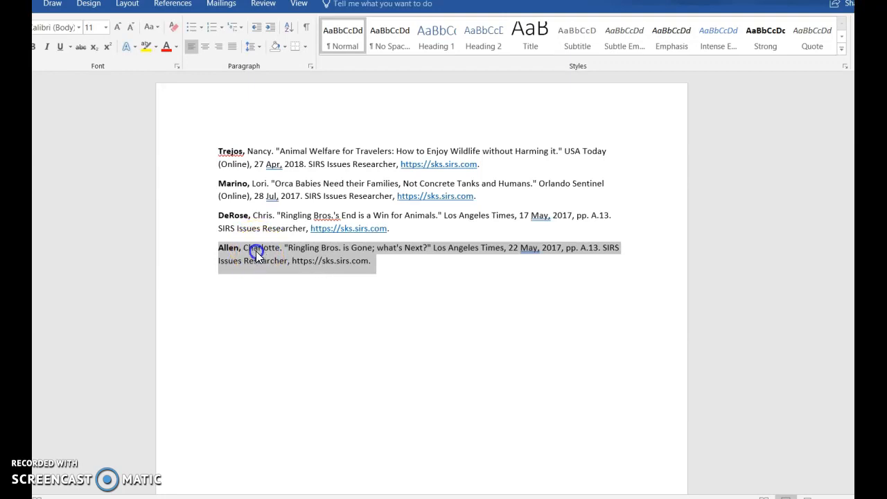
left_click(215, 200)
left_click_drag(215, 155, 214, 154)
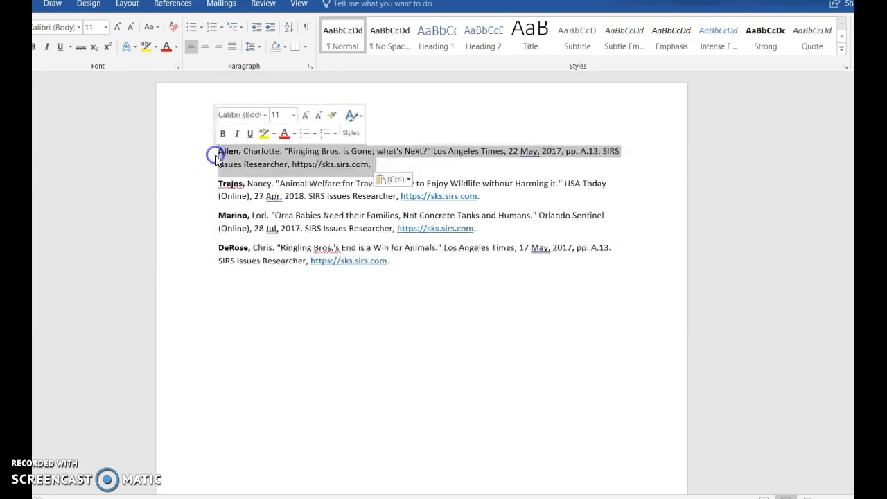
left_click(218, 152)
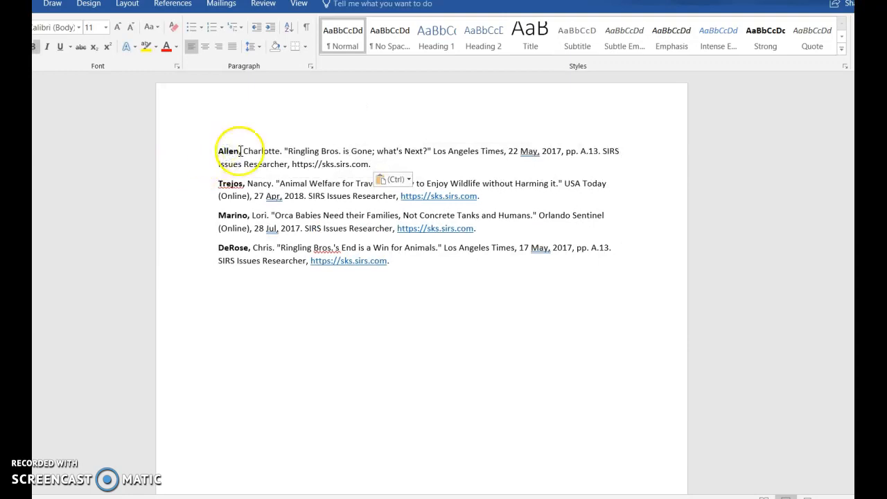
- Move the "Ringling Bros.'s End is a Win for Animals" citation to second place, above the "Animal Welfare for Travelers" citation
left_click_drag(216, 247, 403, 259)
left_click_drag(260, 251, 206, 183)
left_click(254, 196)
- Move the "Orca Babies" citation above "Animal Welfare for Travelers" to complete the alphabetical order by surname
left_click(234, 247)
left_click_drag(234, 247, 470, 259)
left_click(251, 243)
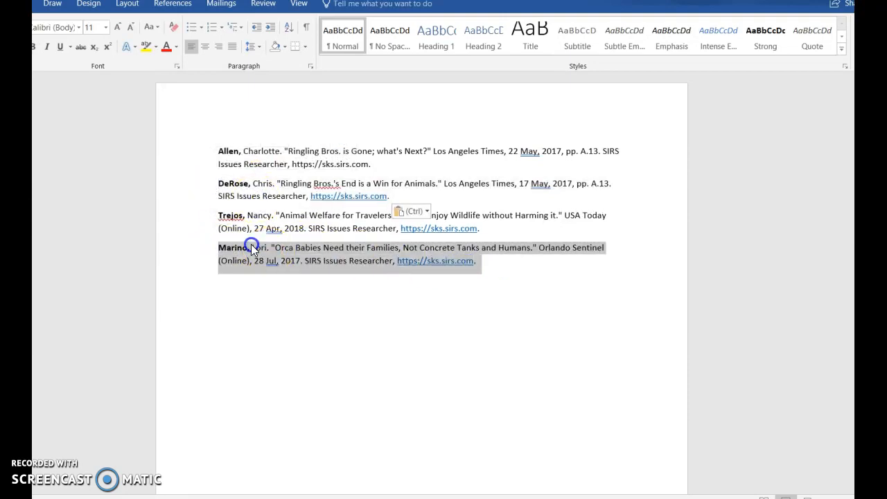
left_click_drag(204, 218, 204, 217)
left_click(278, 271)
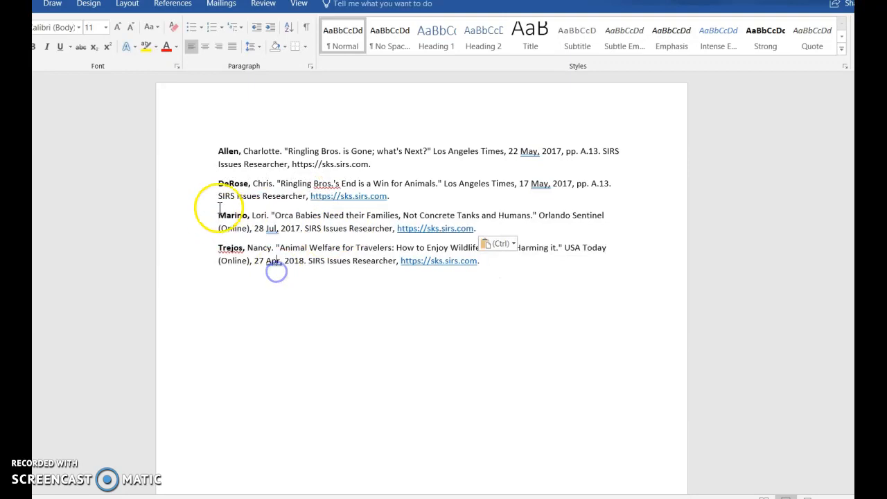
- Remove the bold formatting from the authors' surnames in all four citations
left_click_drag(219, 149, 242, 246)
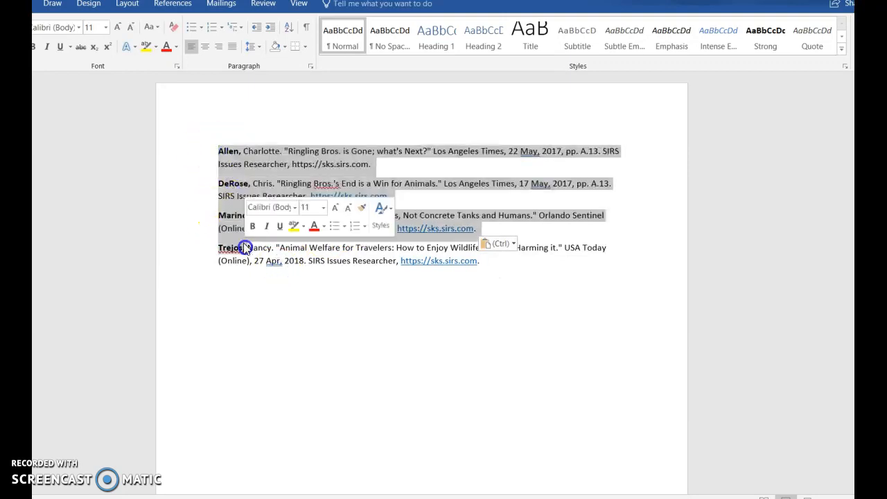
left_click(35, 50)
left_click(291, 217)
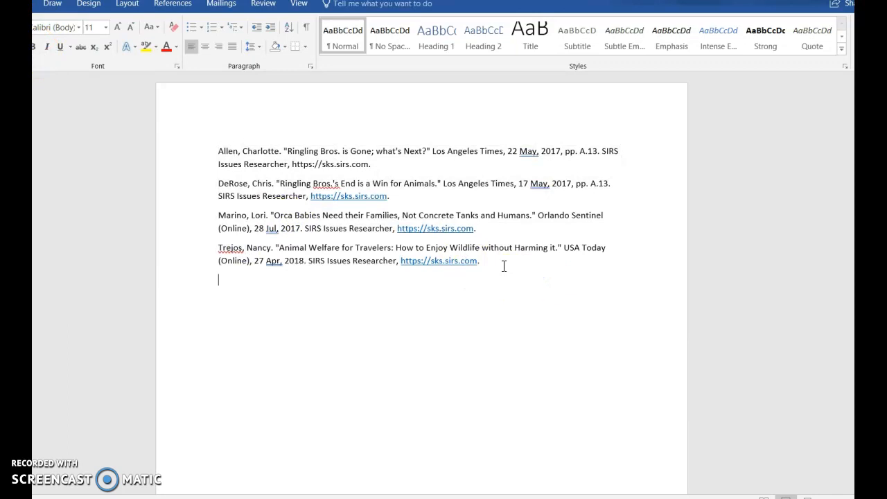
- Format all the citations in Times New Roman at size 12
left_click_drag(215, 150, 515, 281)
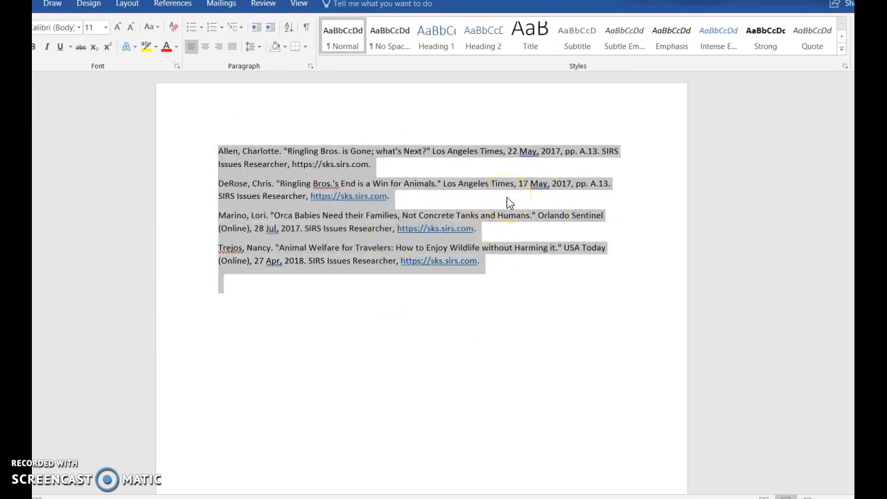
left_click(78, 28)
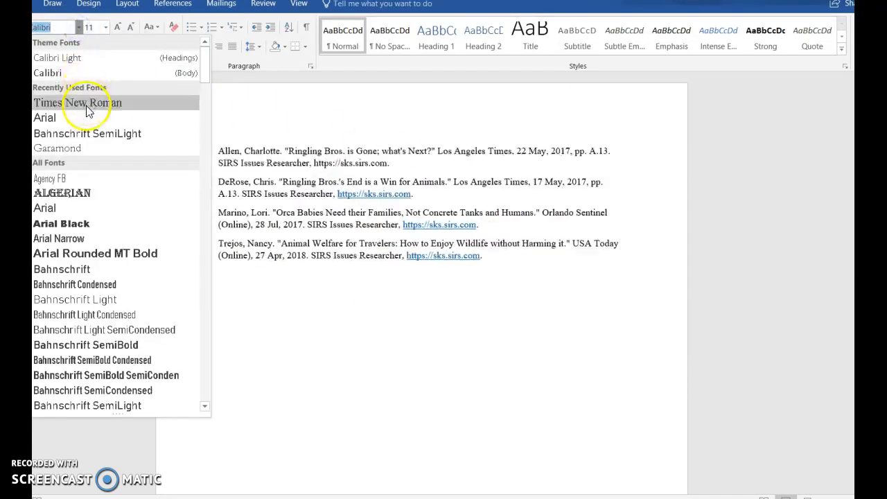
left_click(84, 103)
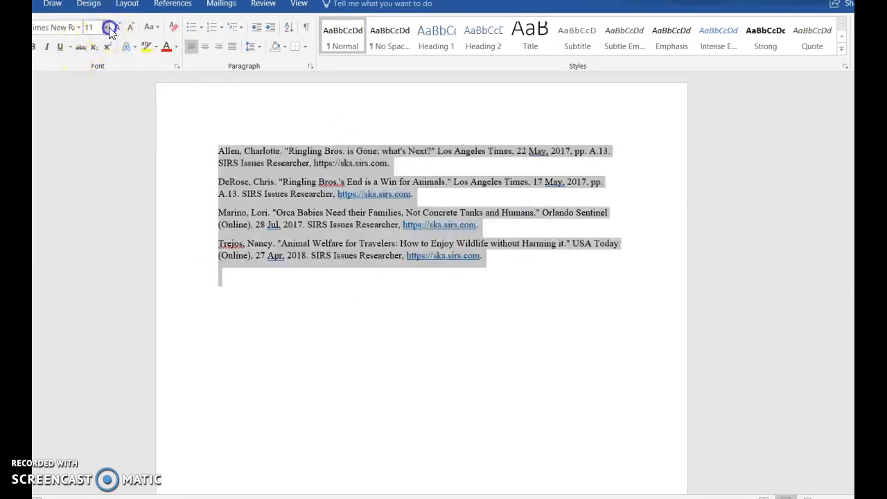
left_click(105, 27)
left_click(93, 92)
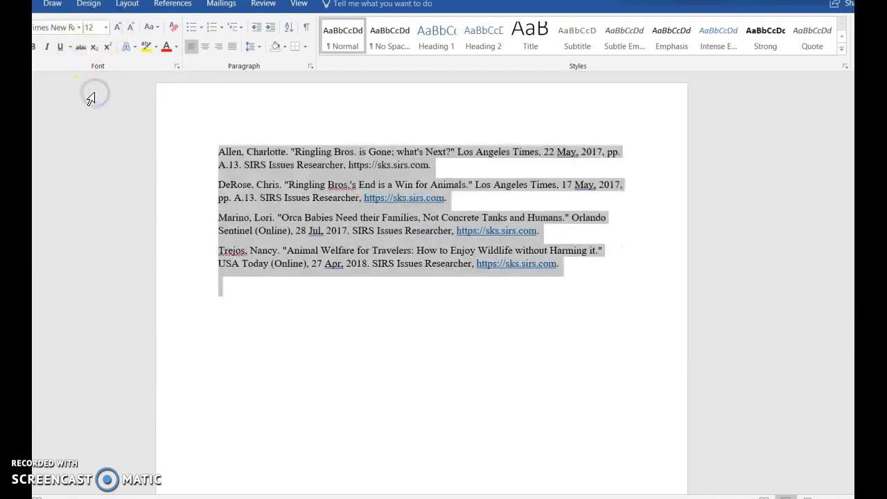
- Set the line spacing of all the citations to 2.0
left_click(250, 47)
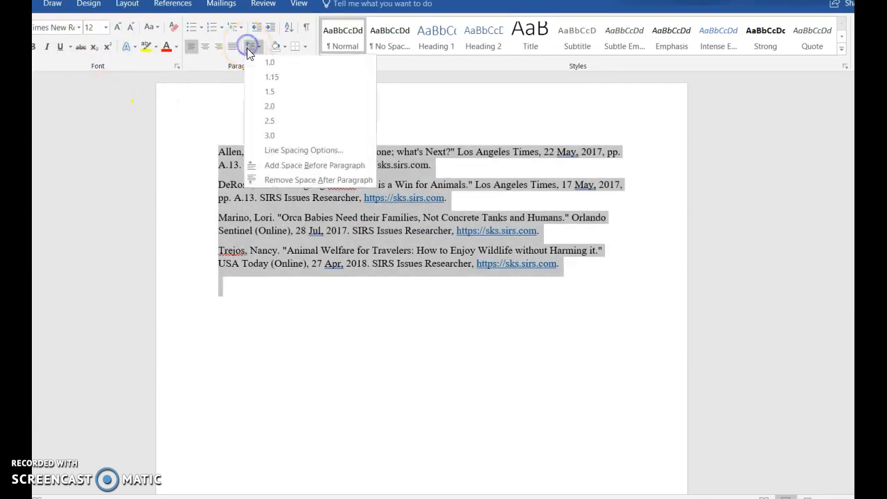
left_click(270, 109)
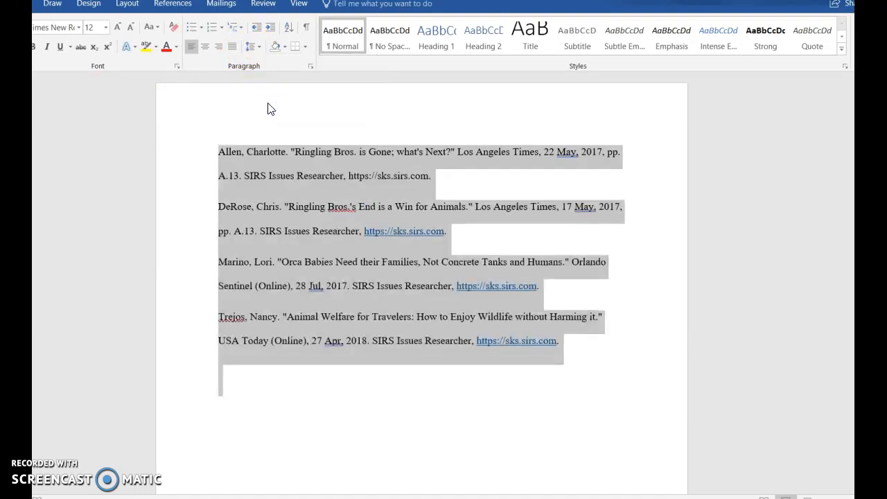
left_click(278, 273)
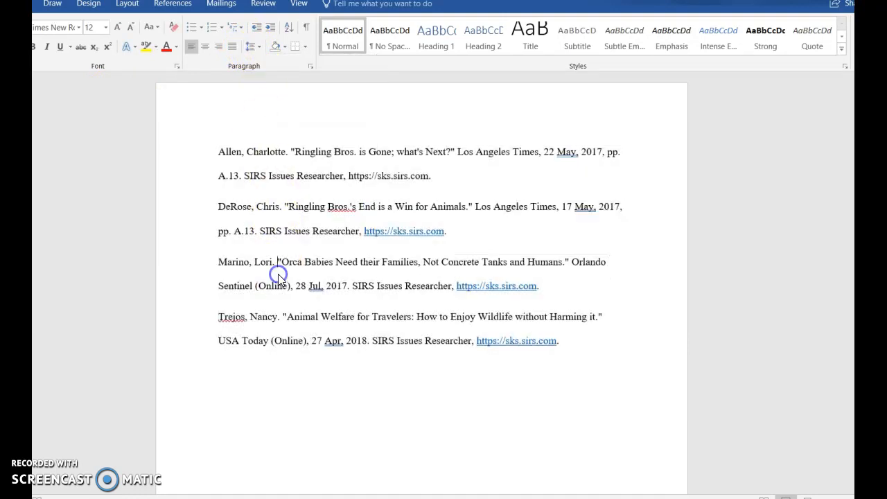
left_click(256, 109)
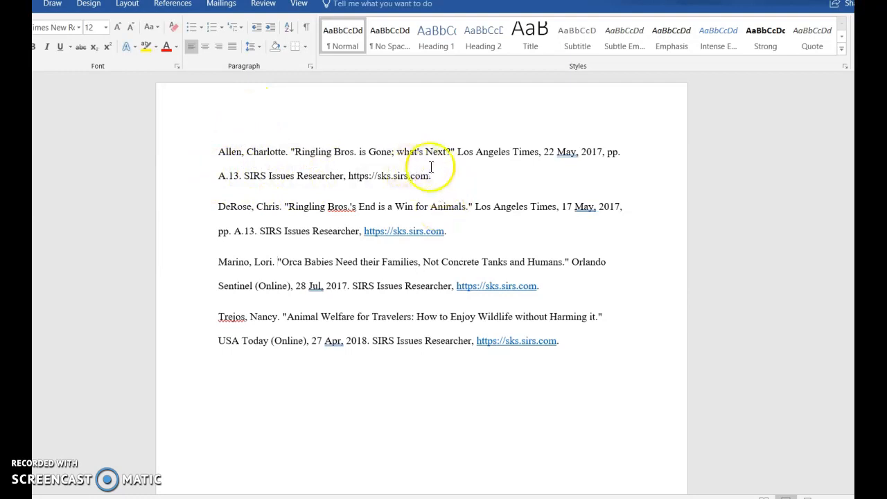
left_click_drag(219, 176, 449, 188)
left_click(449, 187)
left_click(472, 235)
left_click(447, 175)
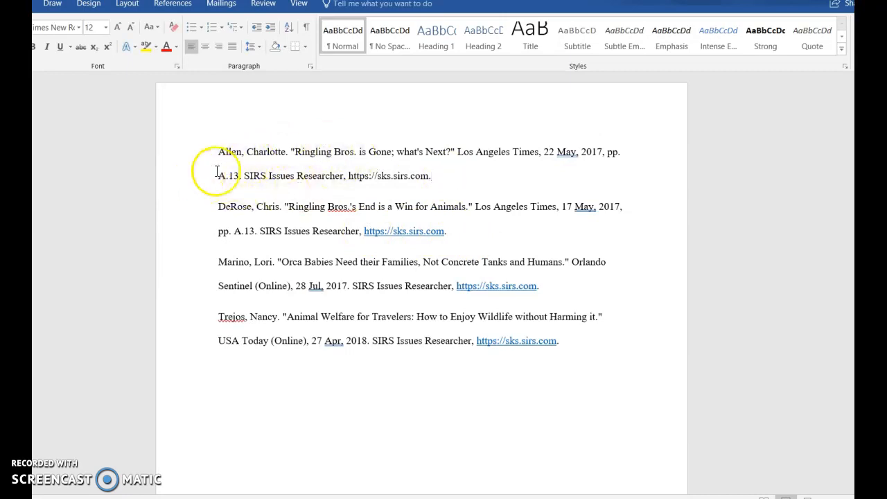
left_click_drag(218, 176, 463, 177)
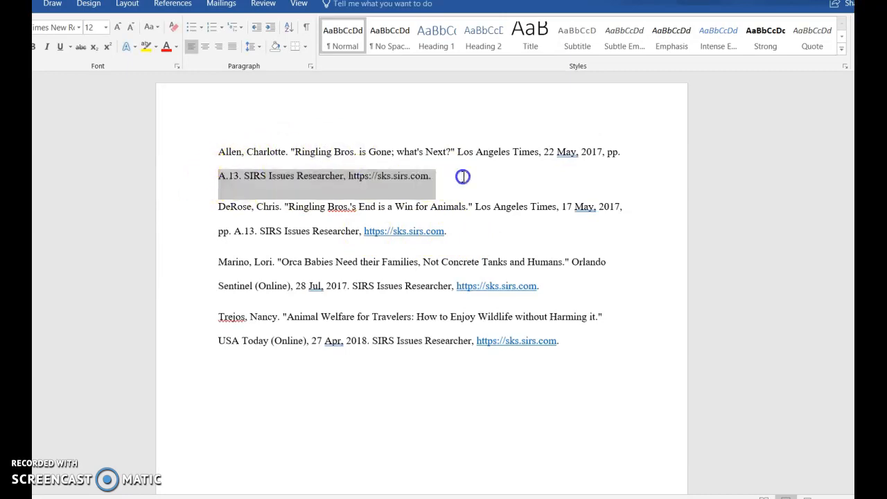
left_click(441, 178)
left_click_drag(217, 150, 445, 181)
left_click(444, 182)
left_click_drag(449, 231, 178, 236)
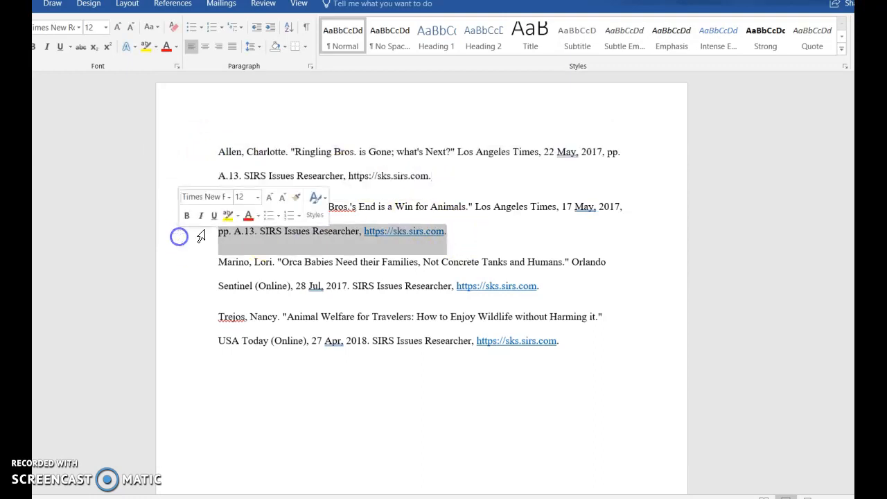
left_click_drag(217, 207, 521, 243)
left_click(520, 240)
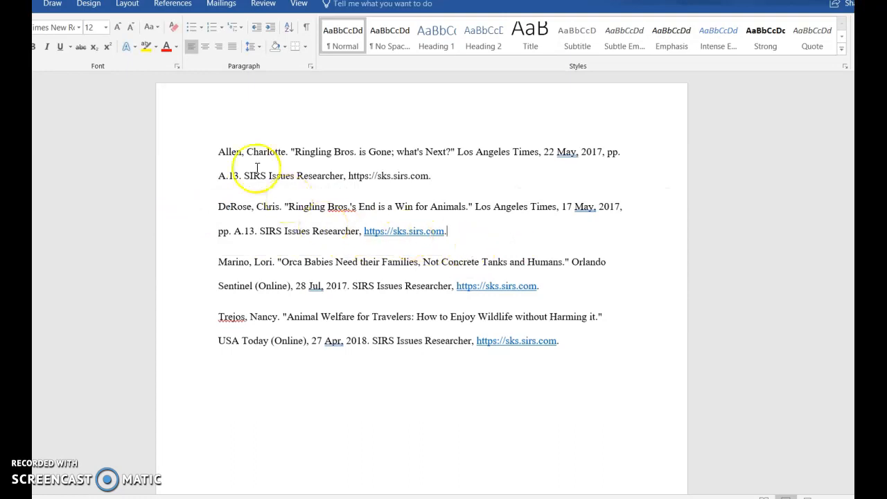
left_click(218, 176)
key("Tab")
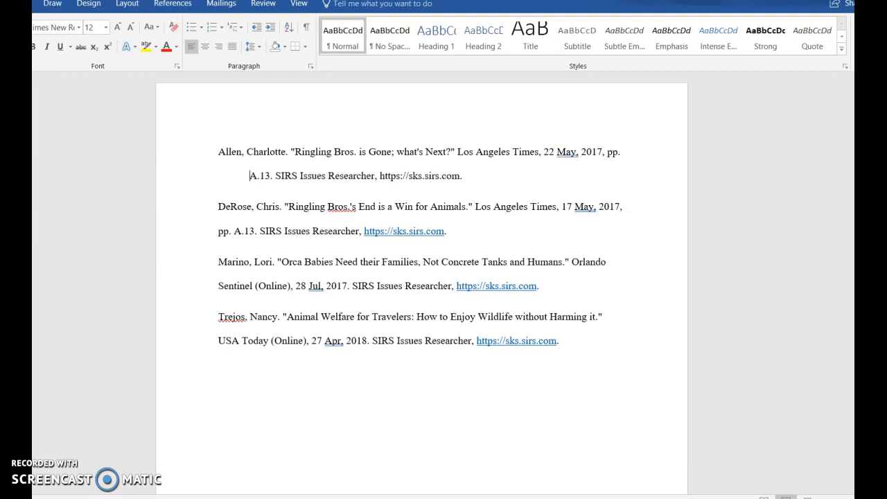
key("BackSpace")
left_click(218, 151)
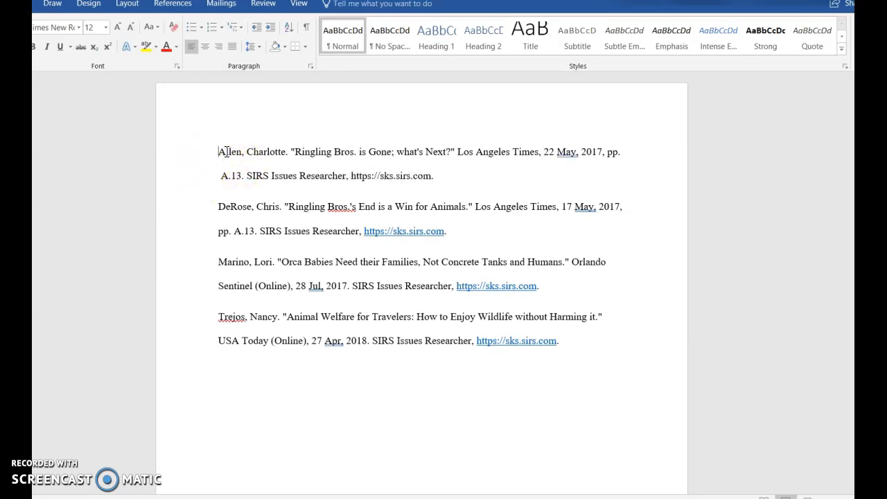
key("Tab")
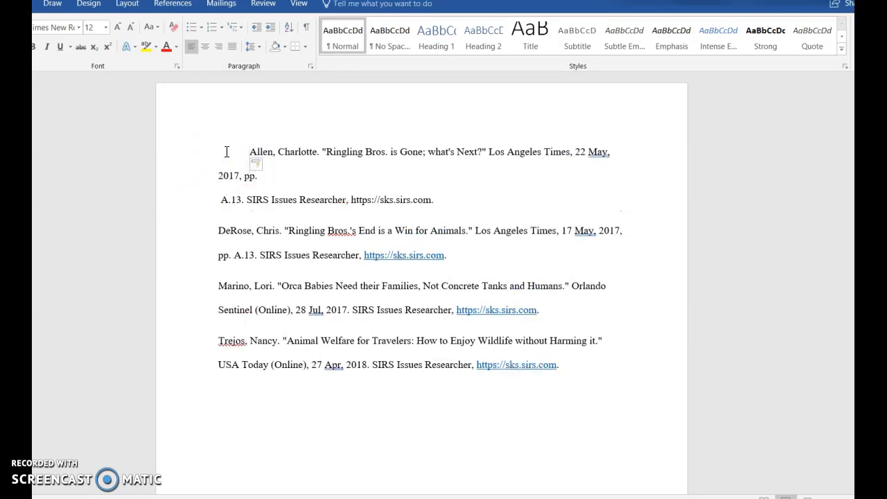
key("BackSpace")
- Indent the second line of the "Ringling Bros. is Gone" citation by one tab stop
left_click(222, 184)
key("Tab")
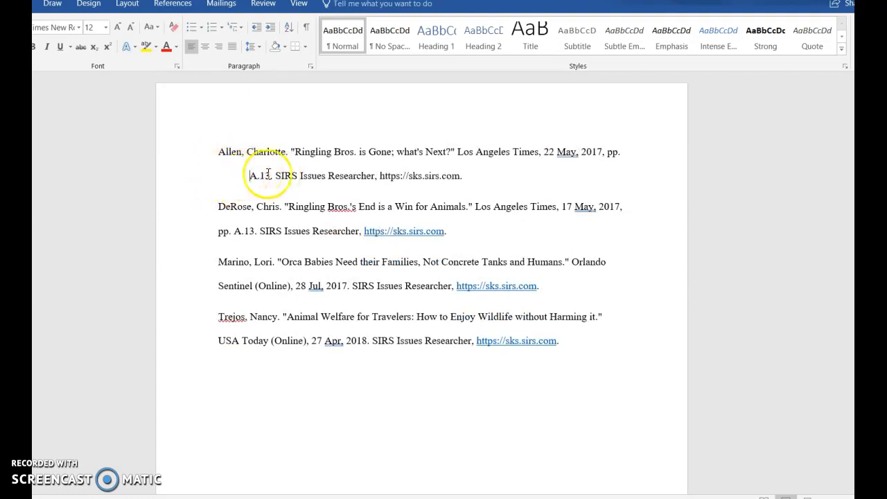
left_click_drag(500, 179, 190, 151)
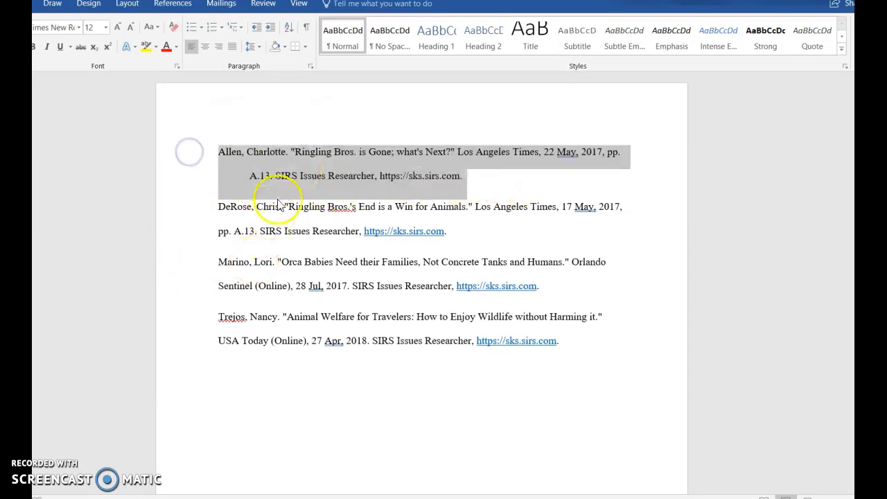
left_click(229, 187)
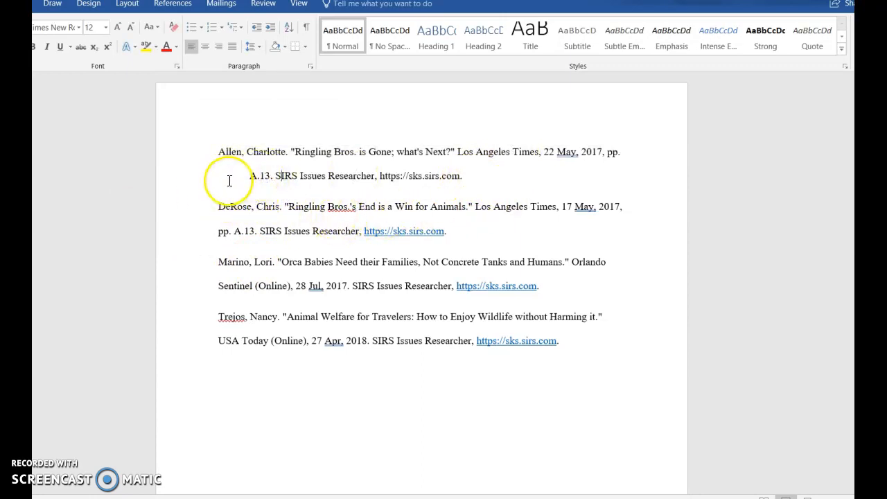
left_click_drag(216, 151, 621, 150)
left_click(621, 156)
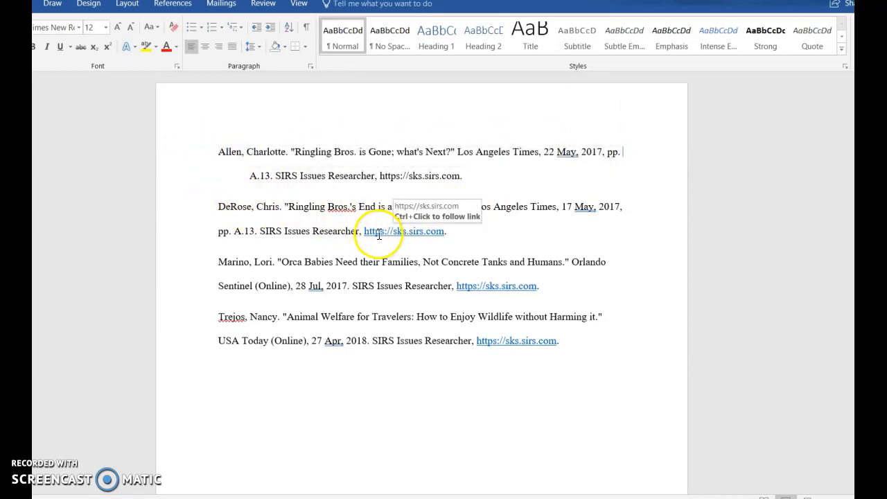
- Try to indent the second line of the "Ringling Bros.'s End is a Win for Animals" citation, then remove the indent
left_click_drag(218, 205, 456, 228)
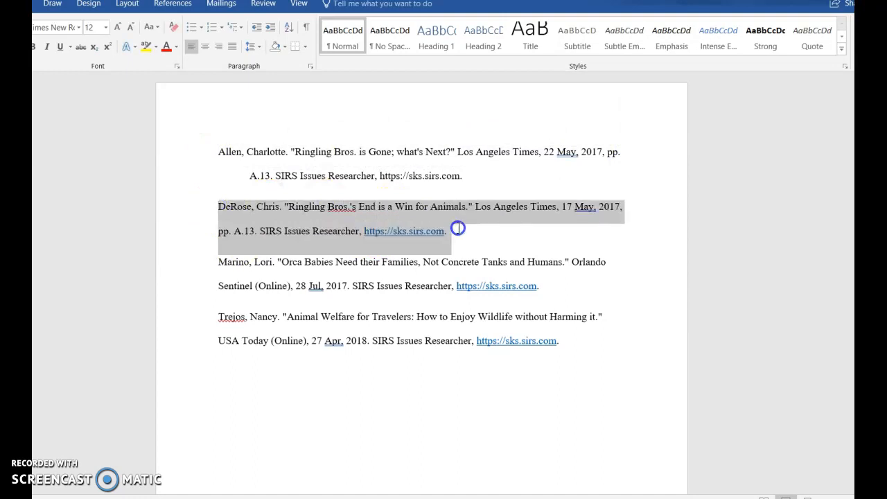
left_click(455, 232)
left_click(208, 228)
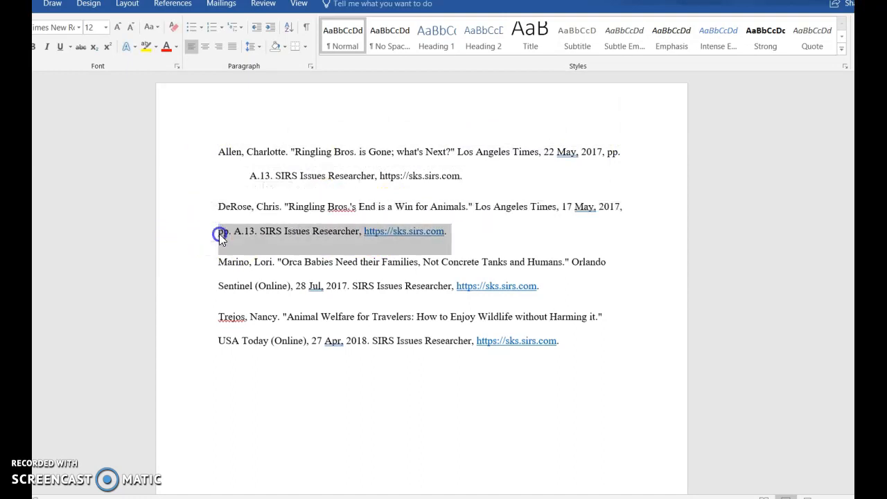
left_click(221, 235)
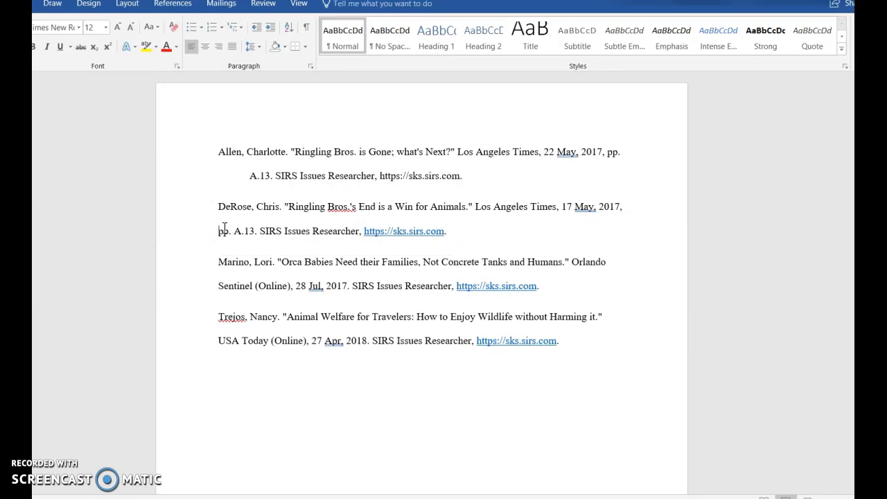
key("Tab")
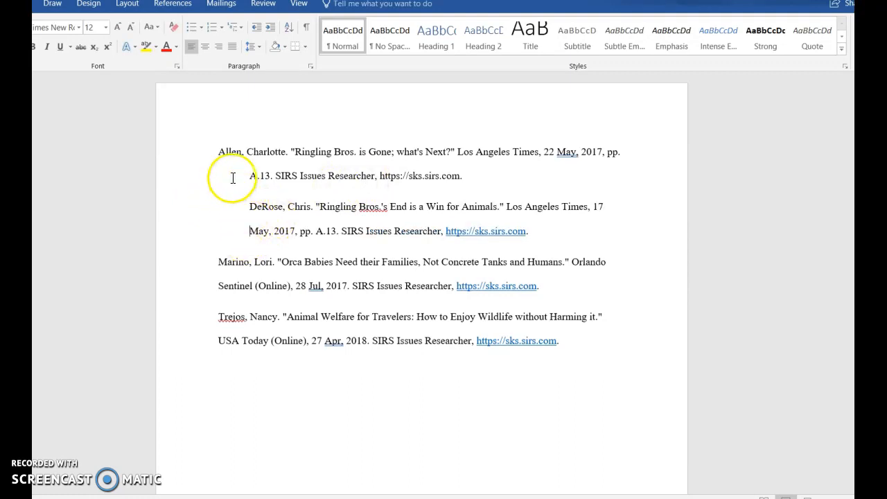
left_click_drag(218, 151, 576, 231)
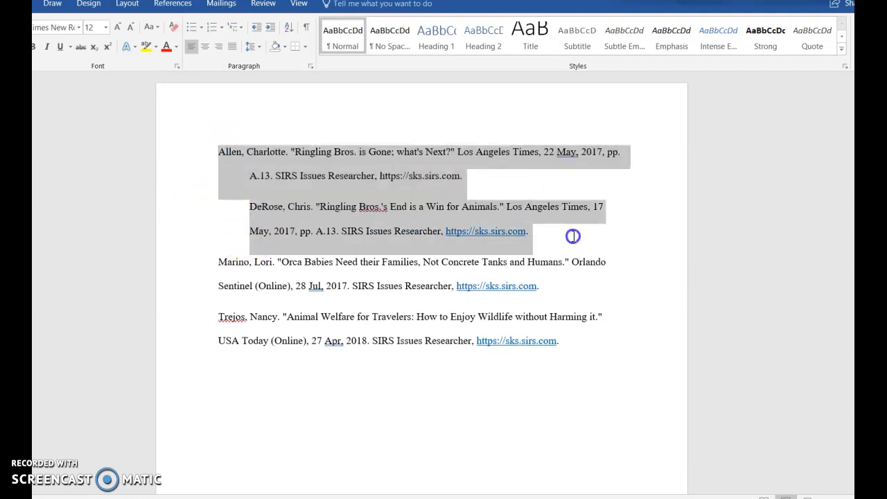
left_click(573, 236)
left_click(246, 205)
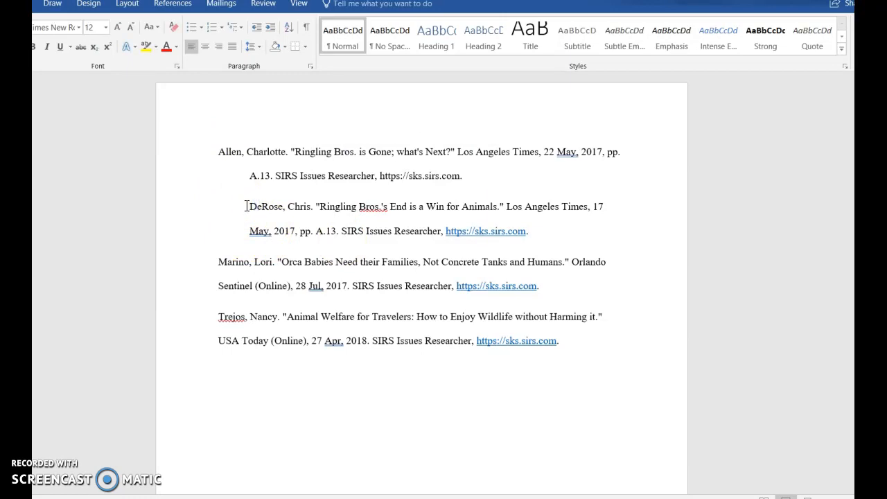
key("BackSpace")
- Break the "Ringling Bros.'s End is a Win for Animals" citation before "pp. A.13" and indent its second line by one tab stop
left_click_drag(211, 233, 493, 236)
left_click(493, 235)
left_click(216, 232)
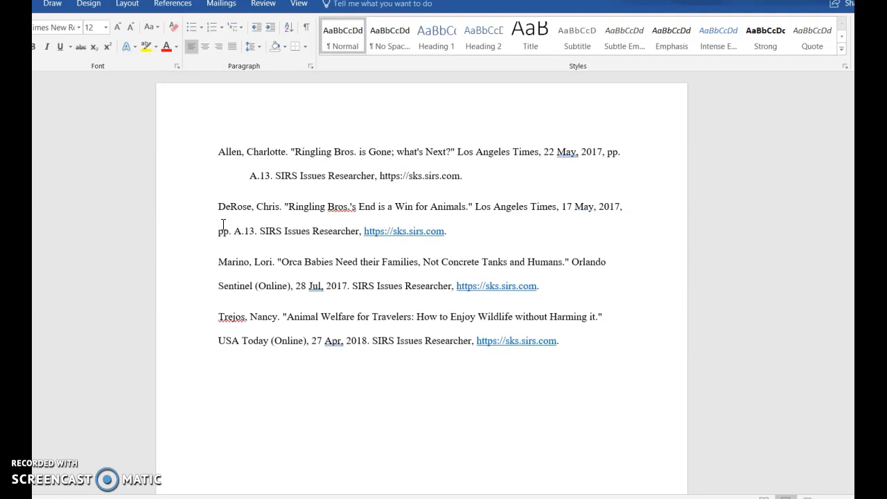
key("Return")
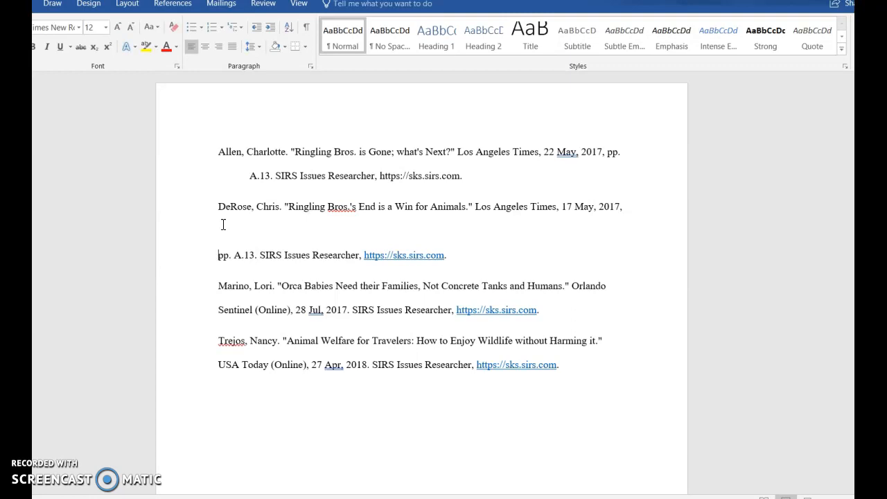
key("BackSpace")
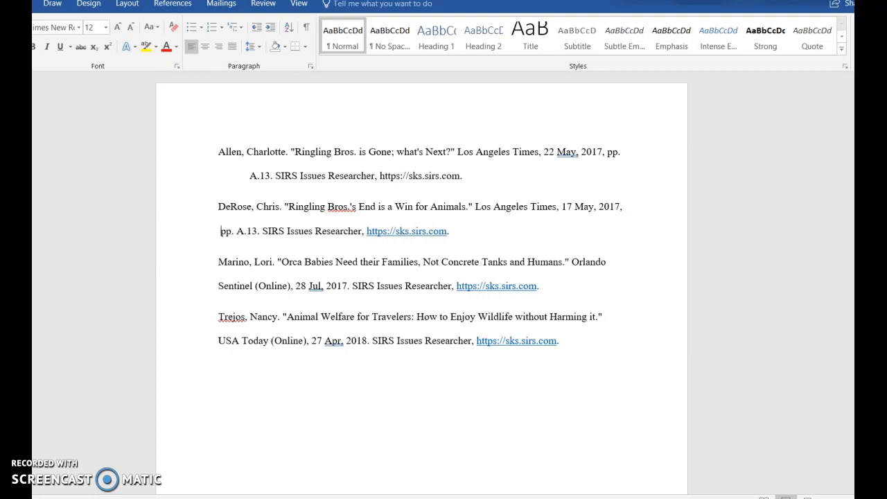
key("Tab")
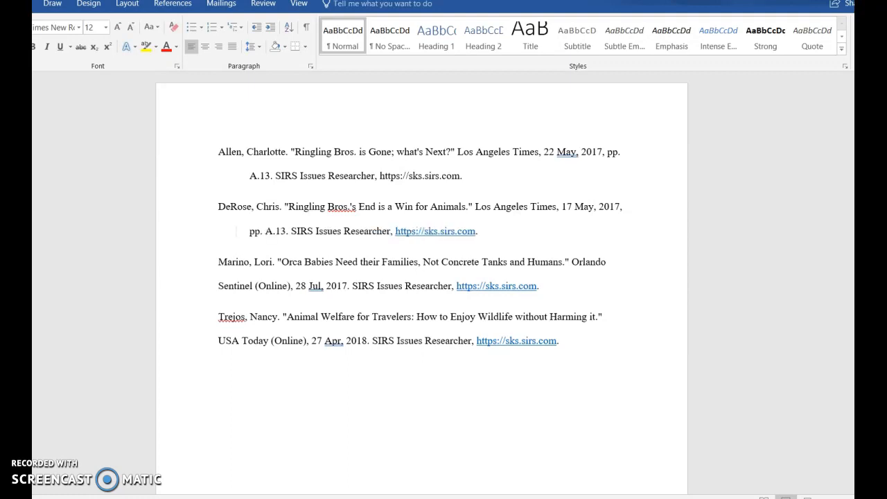
- Indent the second lines of the "Orca Babies" and "Animal Welfare for Travelers" citations by one tab stop
left_click(218, 285)
key("Tab")
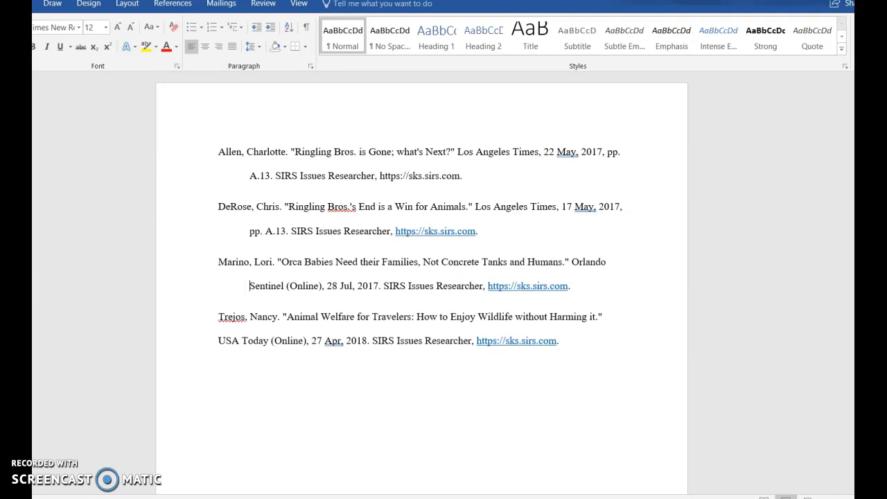
left_click(212, 341)
key("Tab")
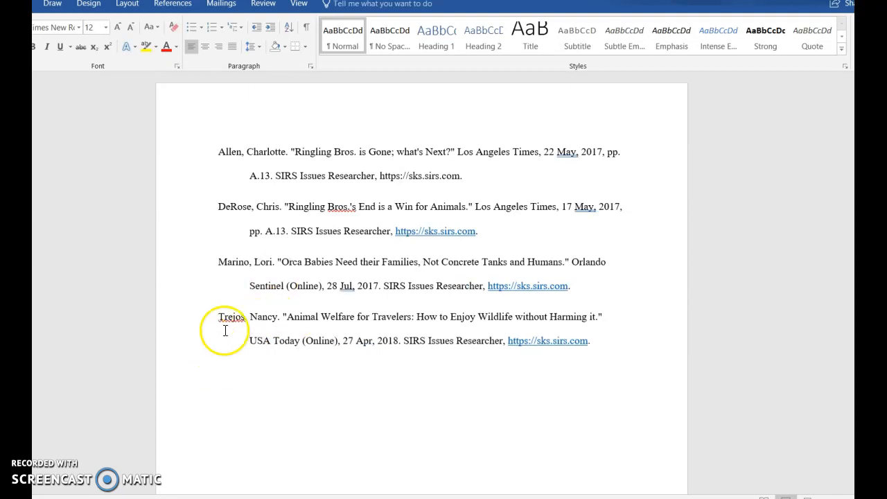
- Add a centered title "Works Cited" on a new line above the first citation
left_click(215, 150)
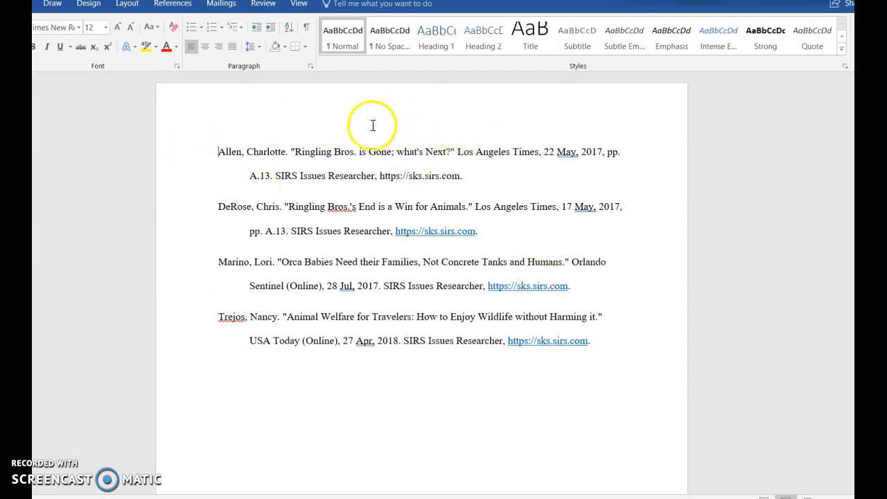
left_click(213, 153)
key("Return")
left_click(291, 149)
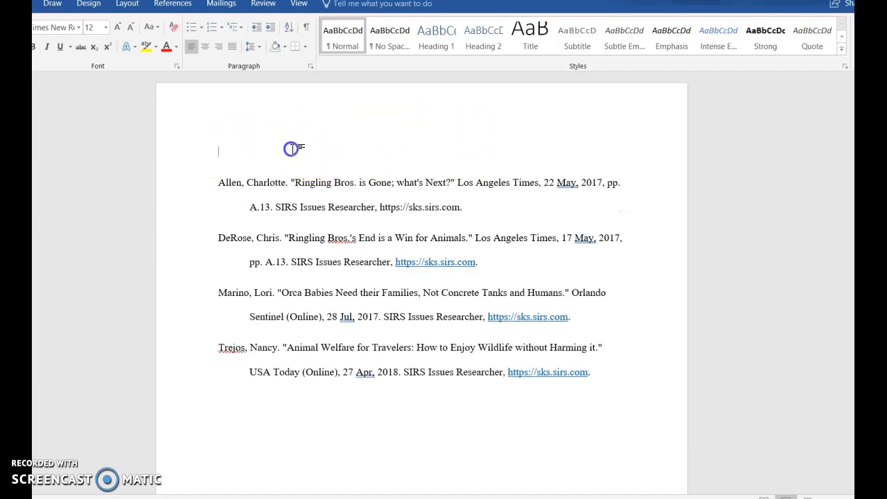
left_click(203, 47)
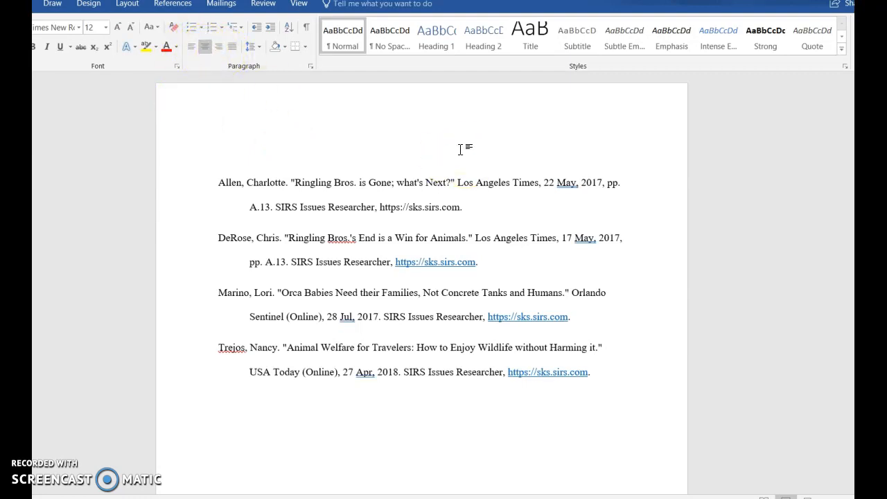
type("Works Cited")
left_click_drag(407, 155, 394, 155)
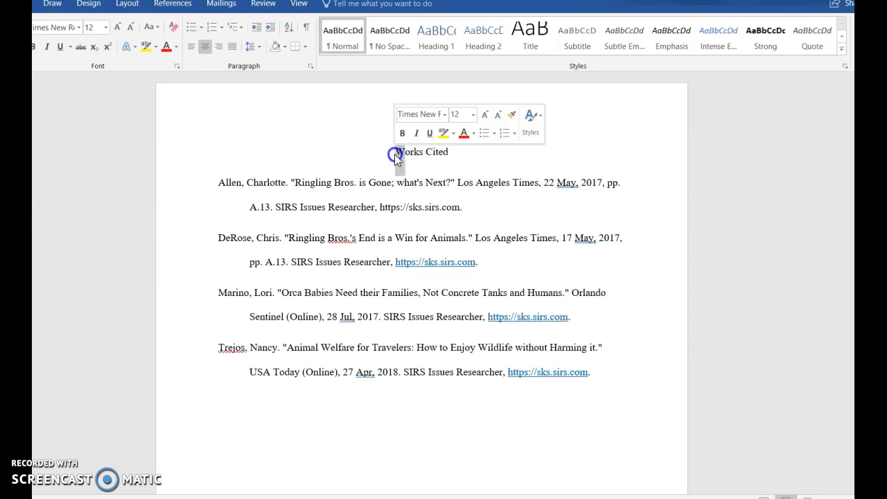
left_click(431, 151)
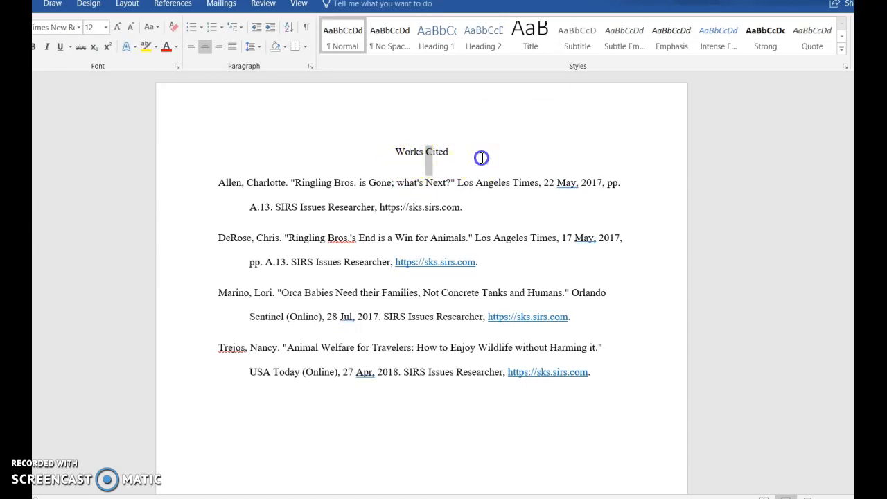
left_click(426, 154)
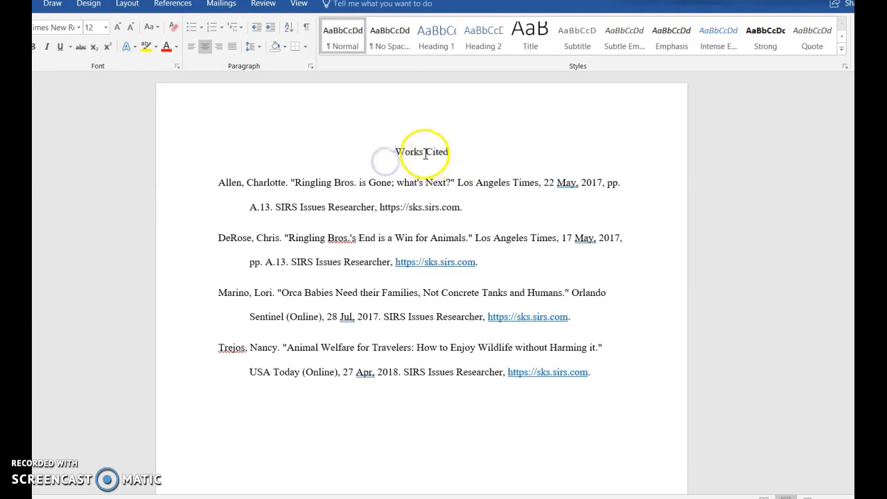
left_click_drag(218, 183, 605, 374)
left_click(606, 375)
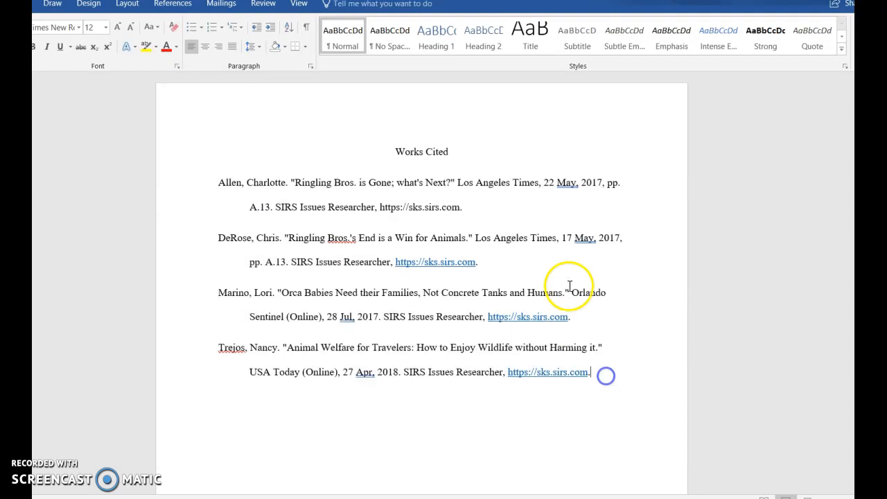
left_click(469, 154)
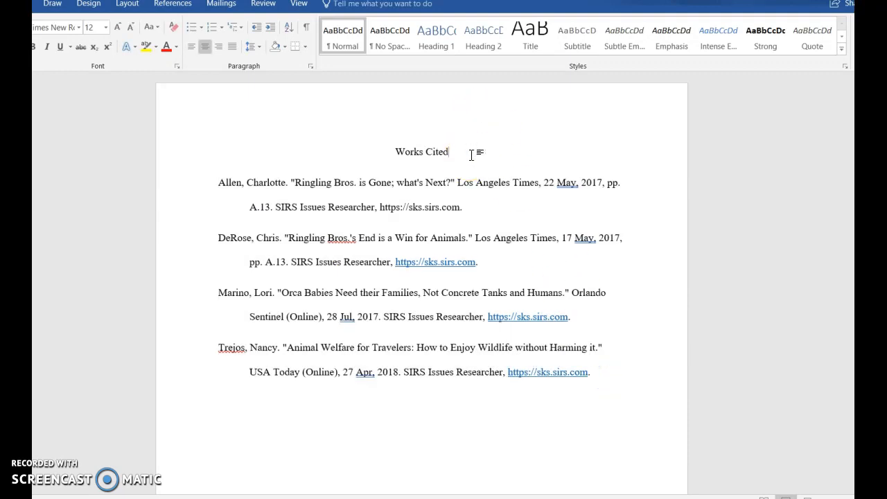